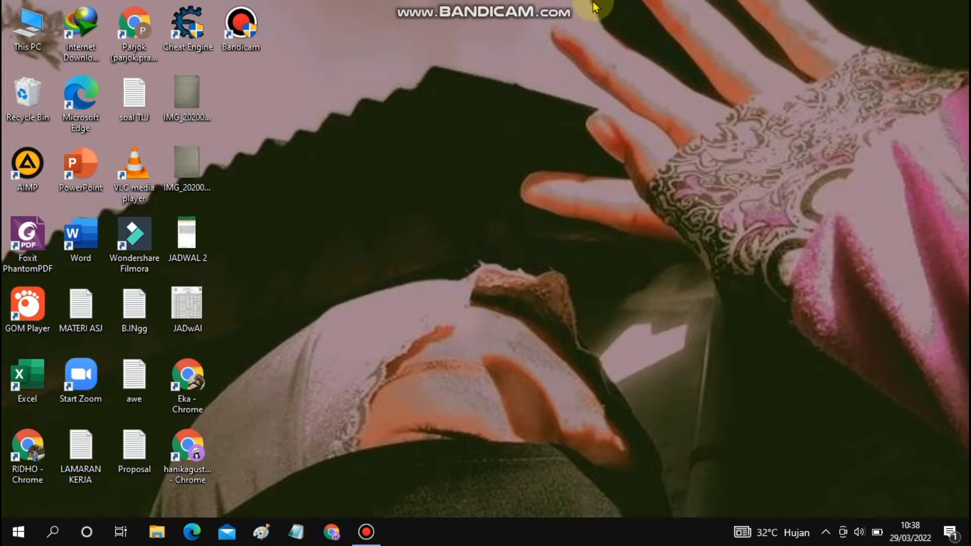
mouse_move(599, 7)
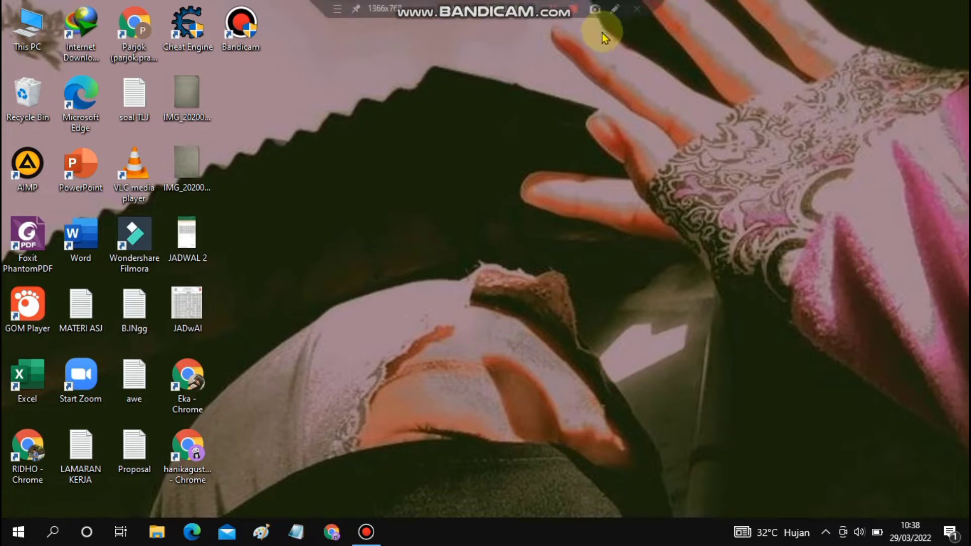
right_click(567, 174)
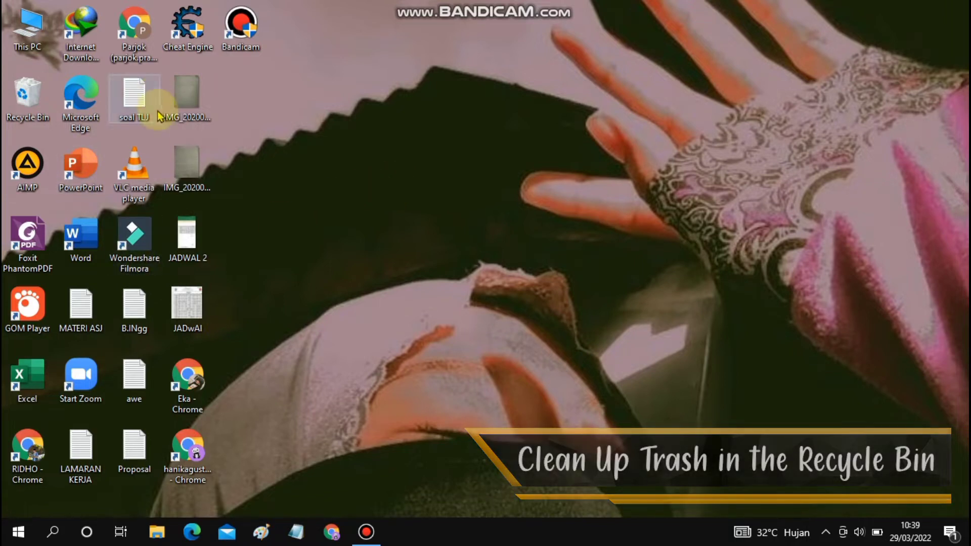
click(22, 105)
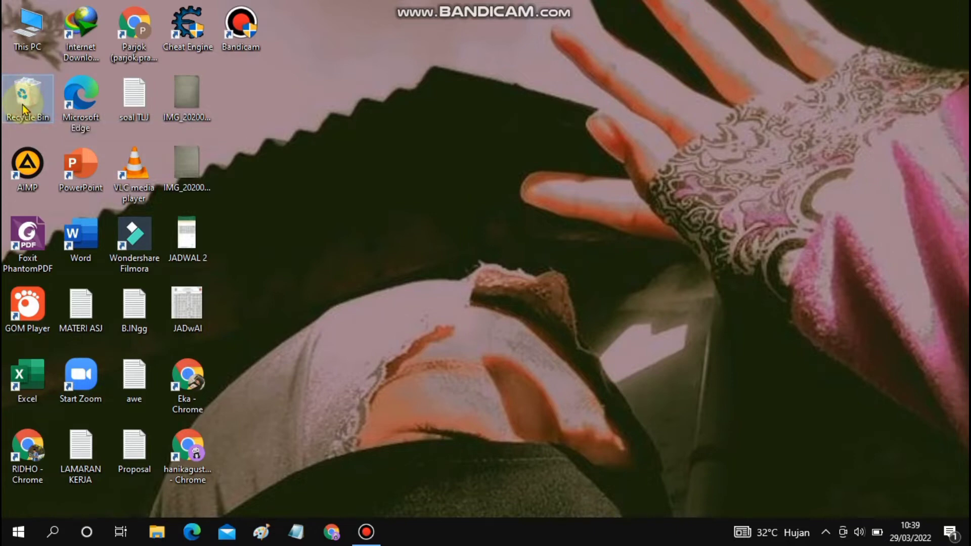
double_click(22, 104)
right_click(22, 105)
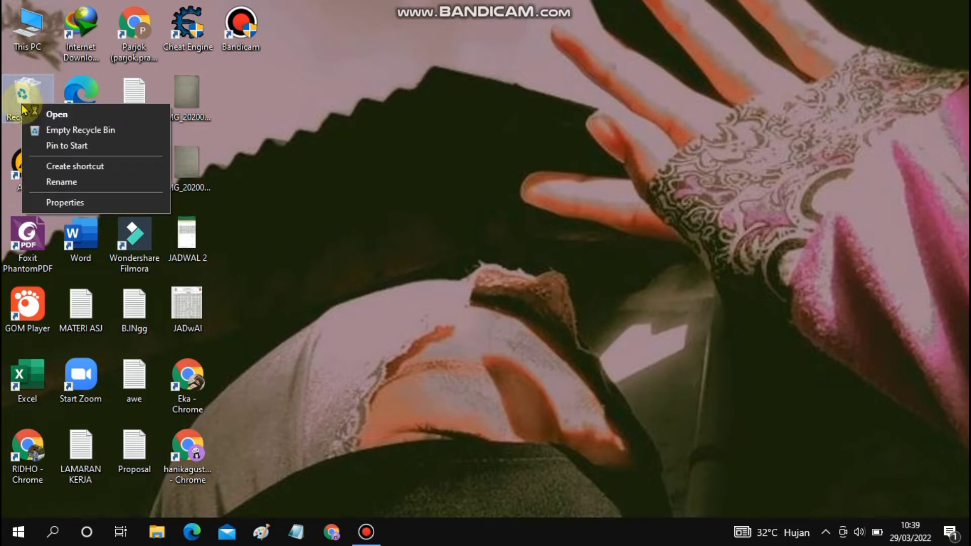
click(48, 130)
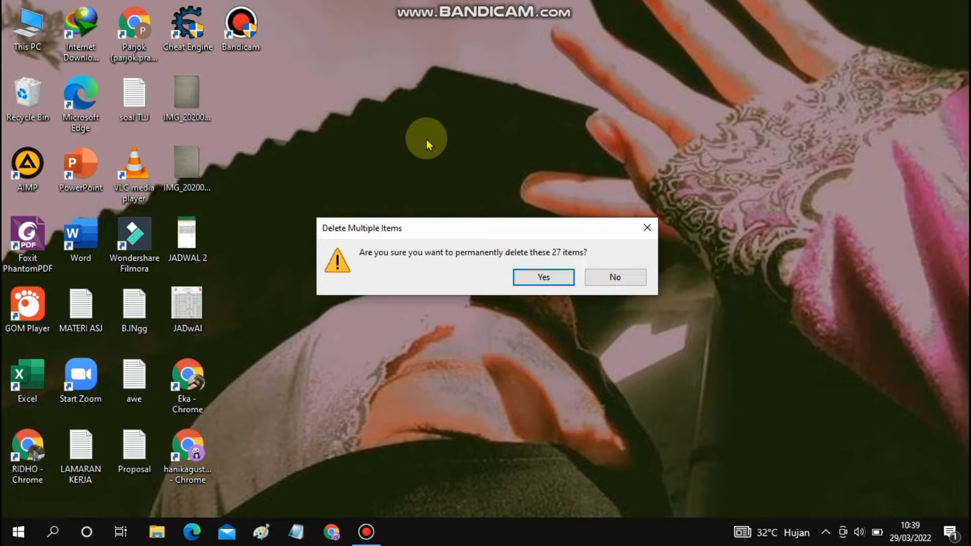
click(647, 229)
click(286, 182)
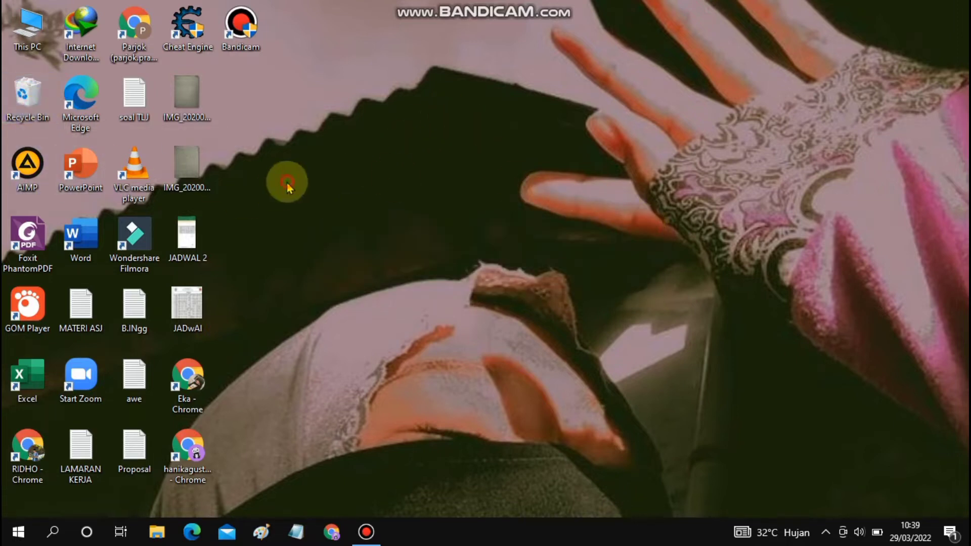
Step: Empty the Recycle Bin, permanently deleting all of its items
right_click(22, 107)
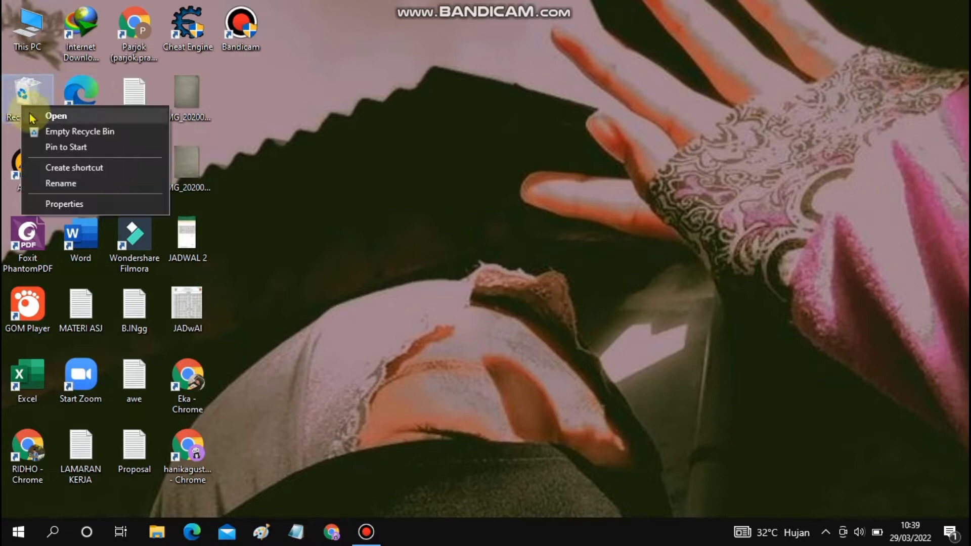
click(76, 132)
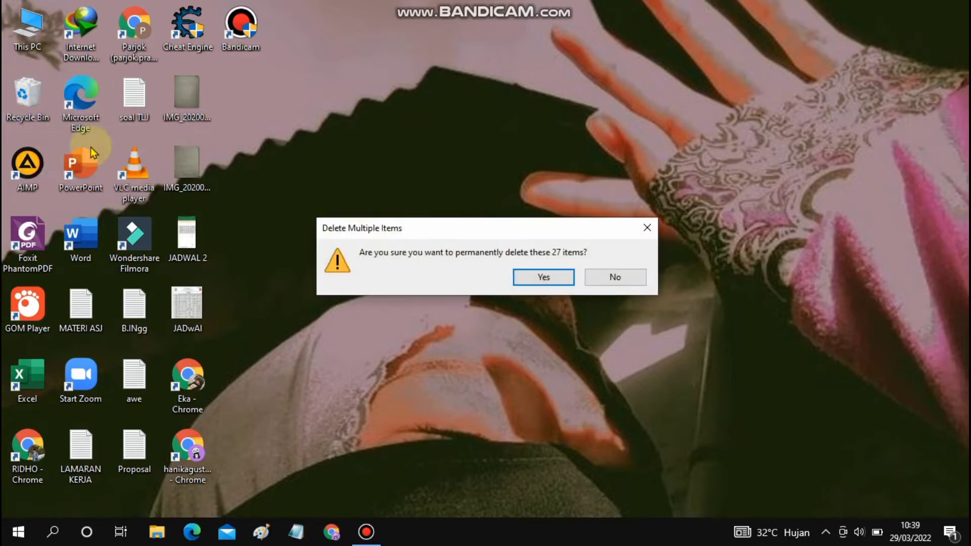
click(549, 278)
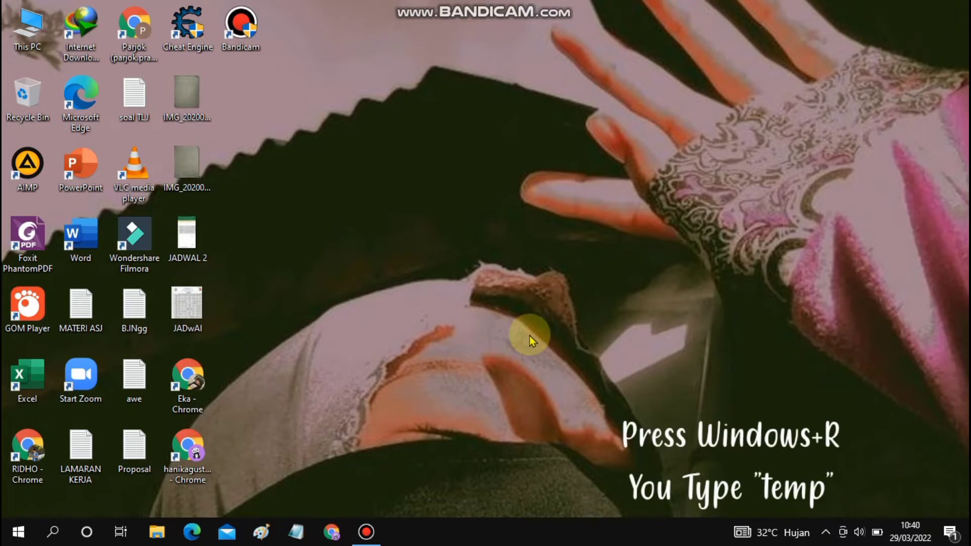
Step: Open the Windows Temp folder with the Run command "temp" and grant permanent access to it
key(super+r)
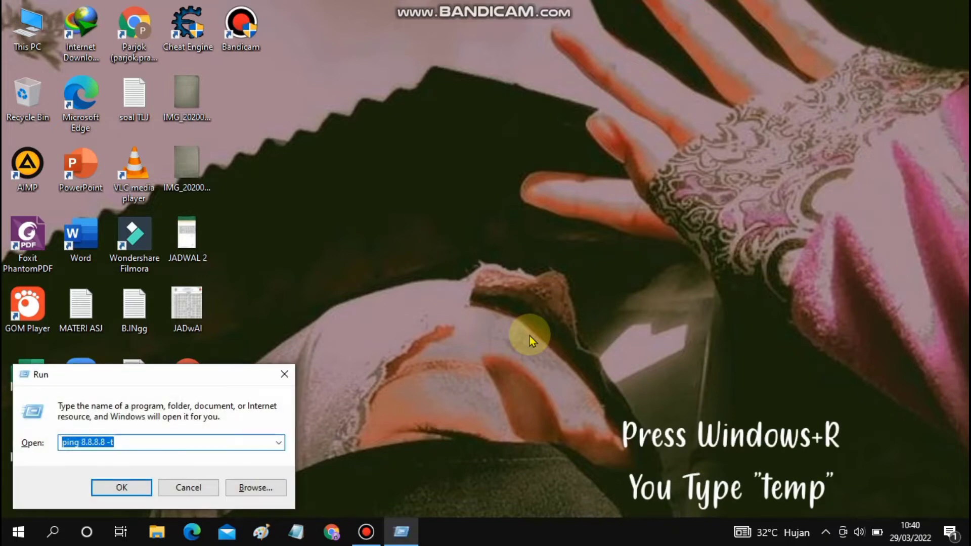
text(temp)
key(Return)
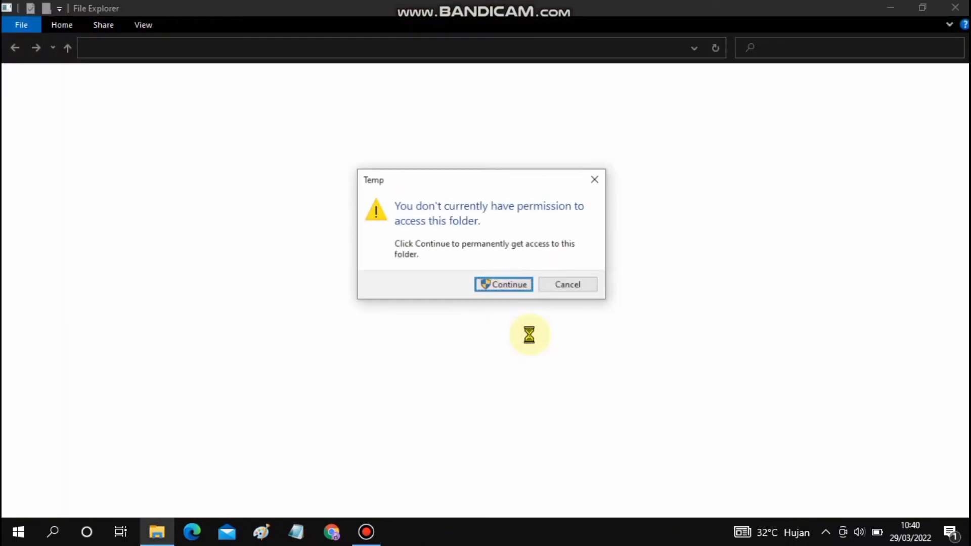
click(516, 284)
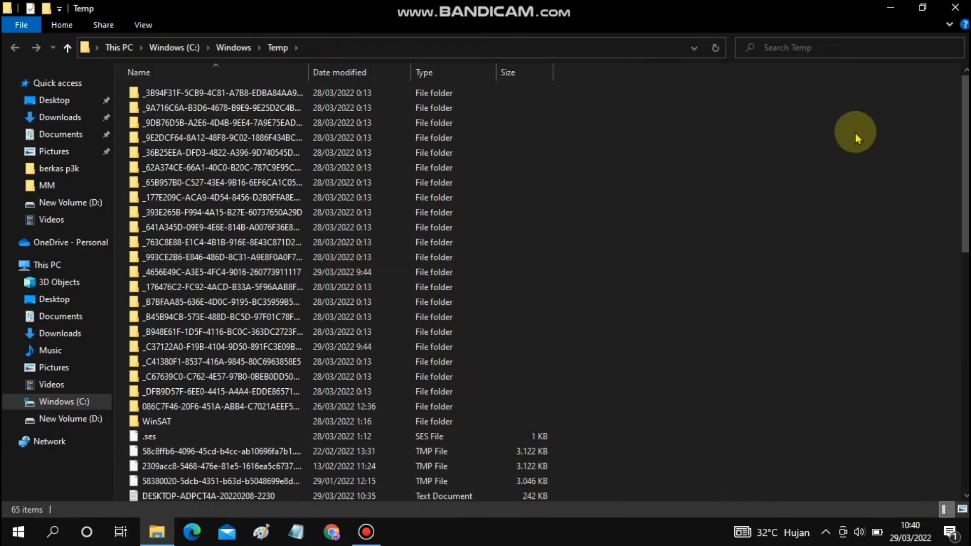
Step: Permanently delete all files and folders in the Windows Temp folder, bypassing the Recycle Bin
scroll(956, 303, down, 12)
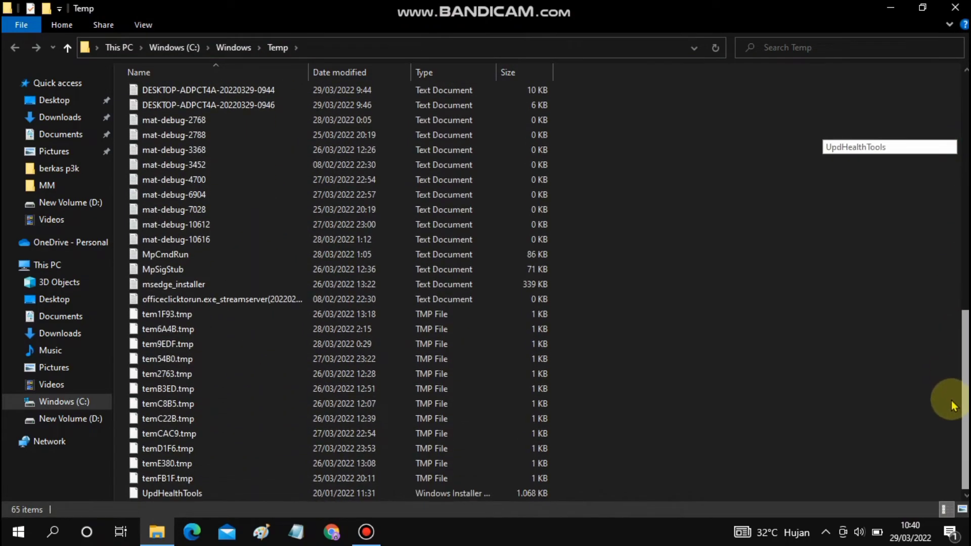
scroll(950, 250, up, 4)
scroll(954, 202, up, 6)
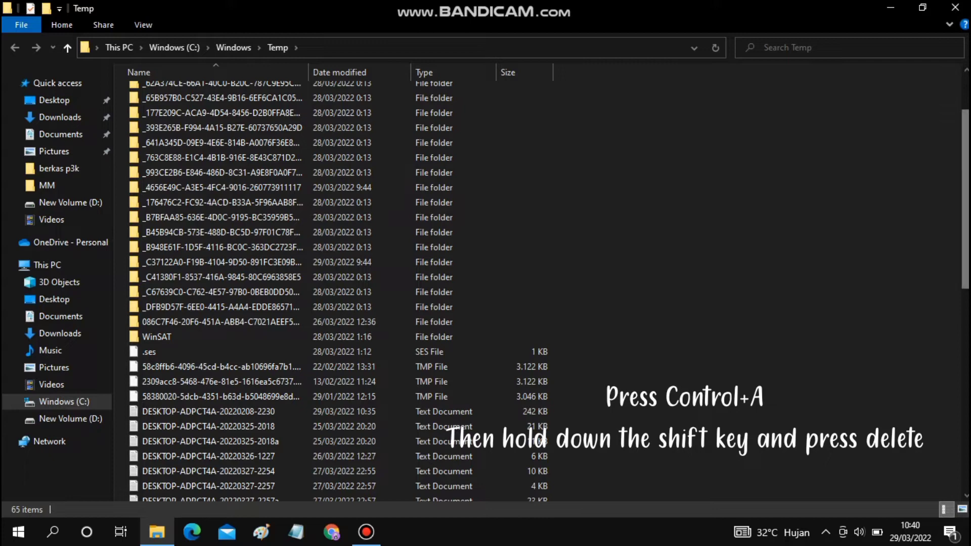
key(ctrl+a)
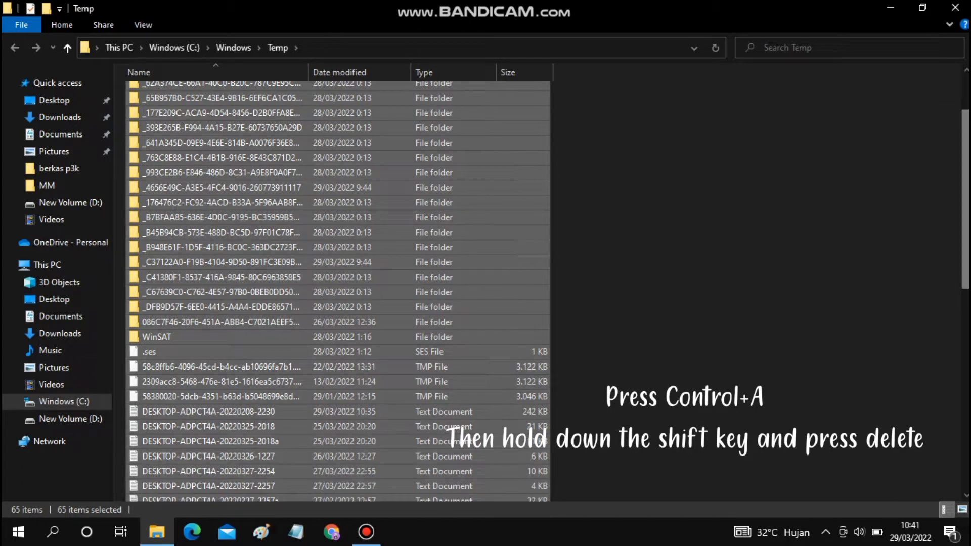
key(shift+Delete)
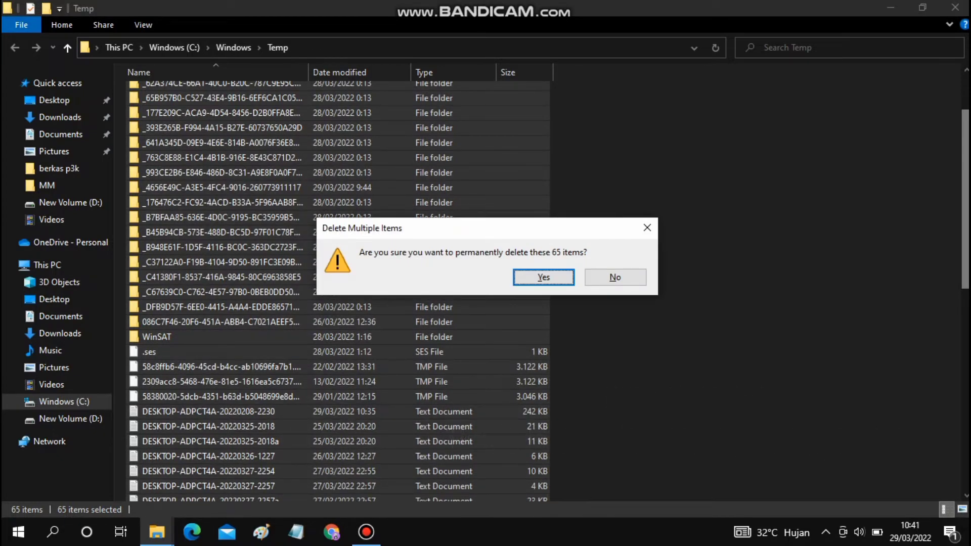
key(Return)
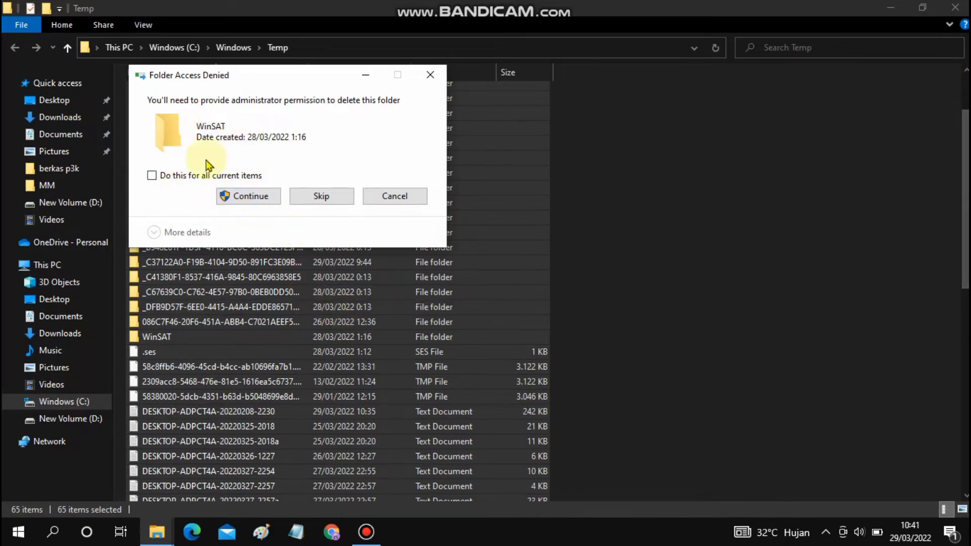
Step: Skip the access-denied folder and the in-use files for all current items, and clear the selection
click(152, 175)
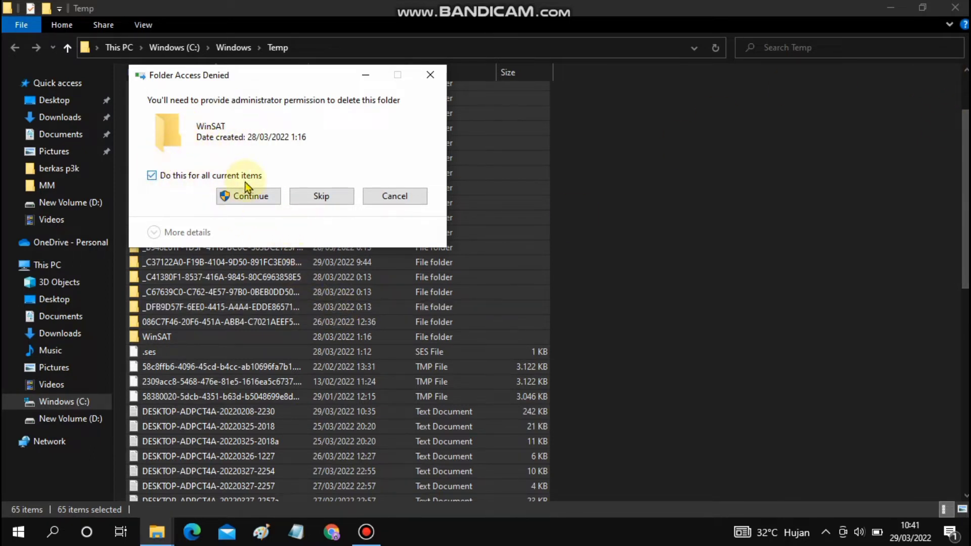
click(319, 199)
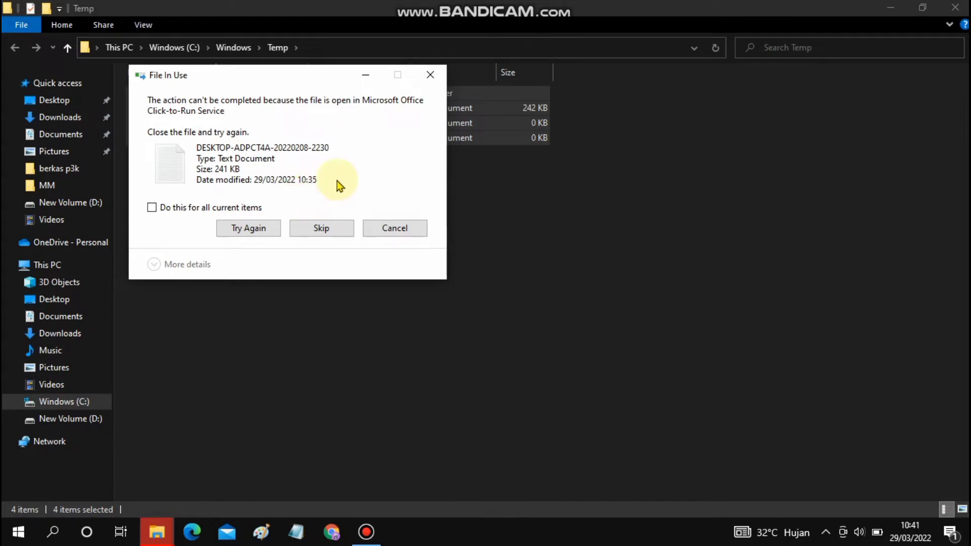
click(174, 208)
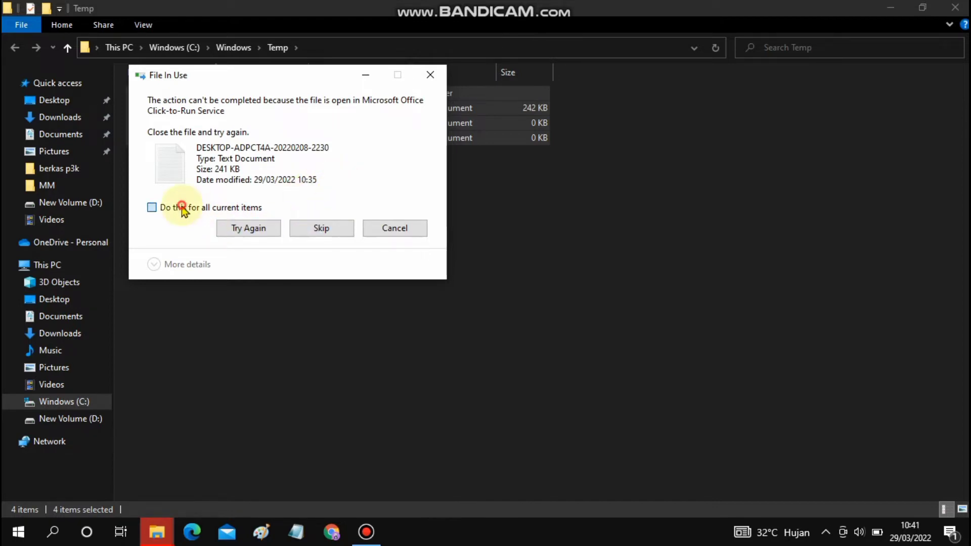
click(314, 232)
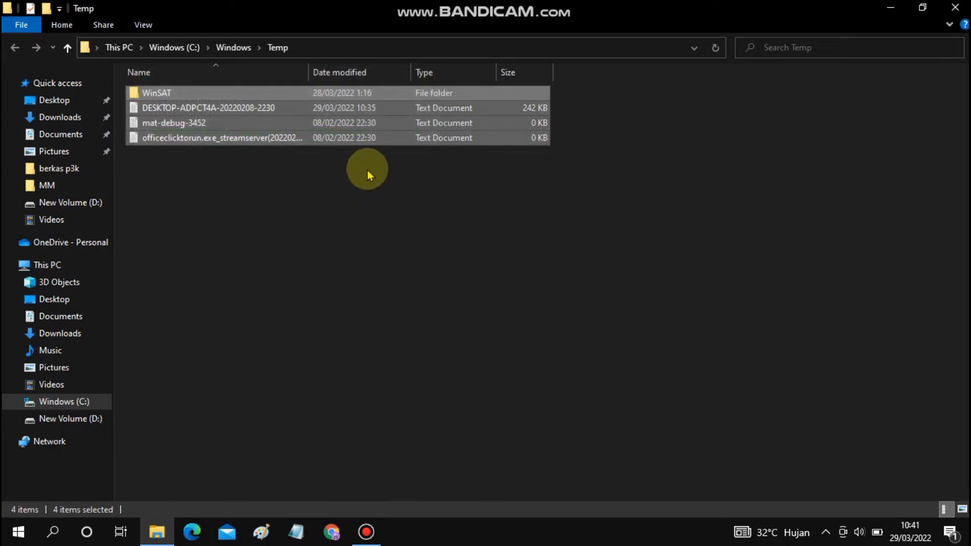
click(457, 268)
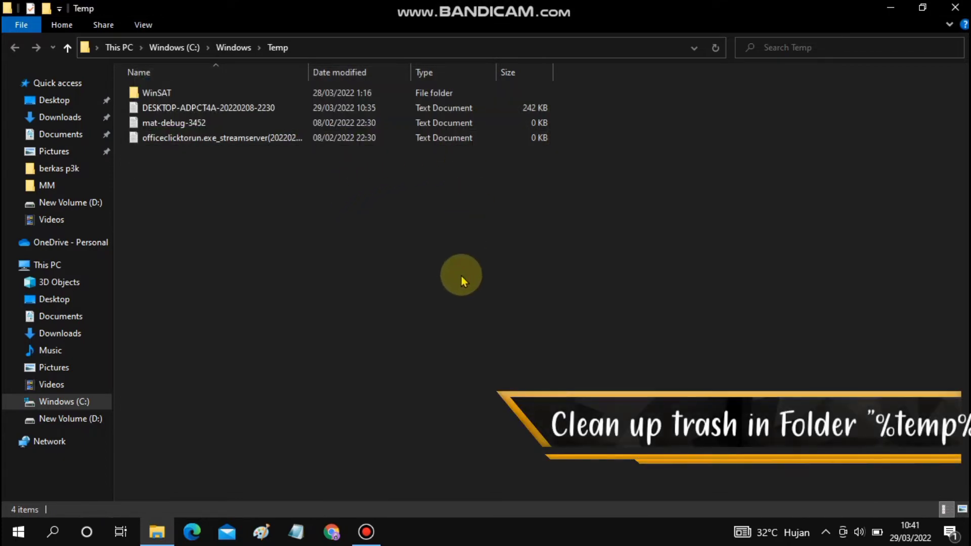
Step: Open the user profile's local Temp folder with the Run command "%temp%"
key(super+r)
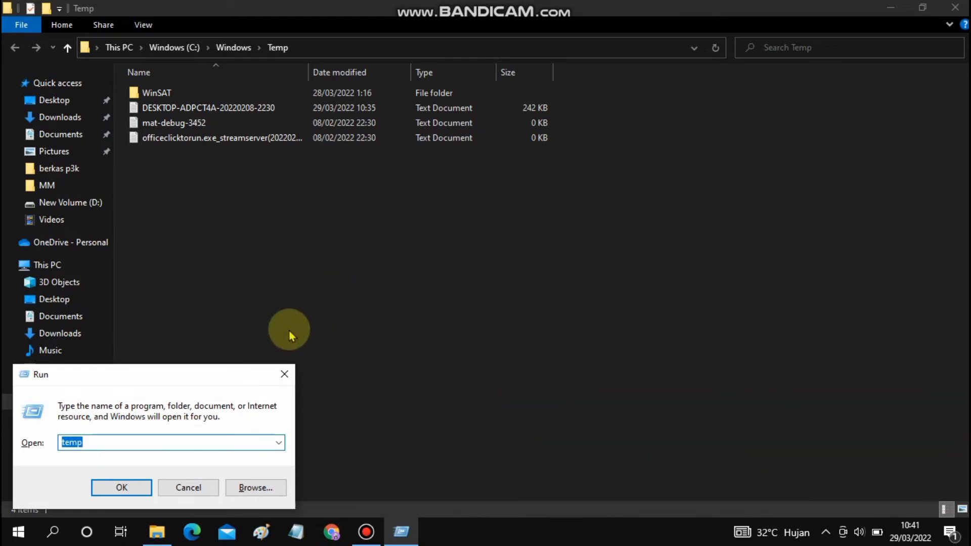
click(291, 374)
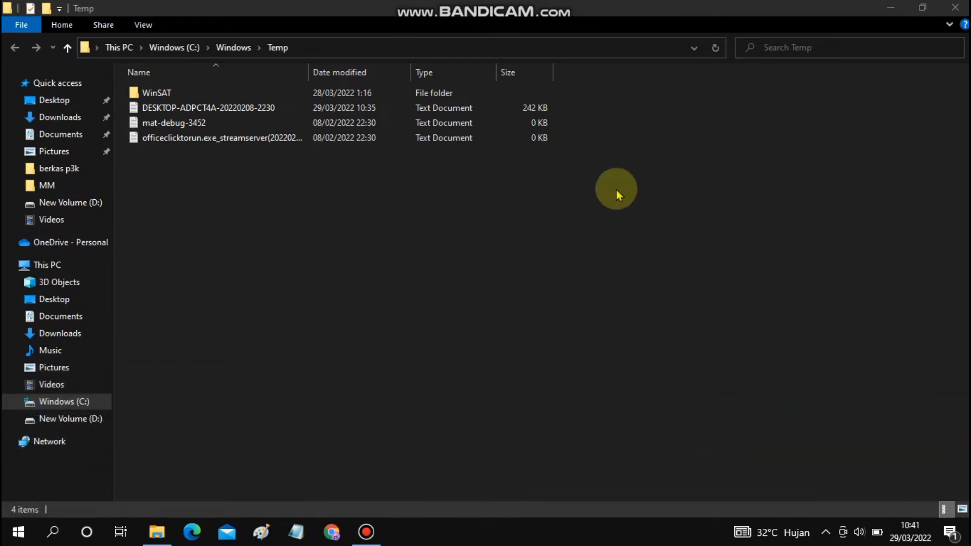
key(super+r)
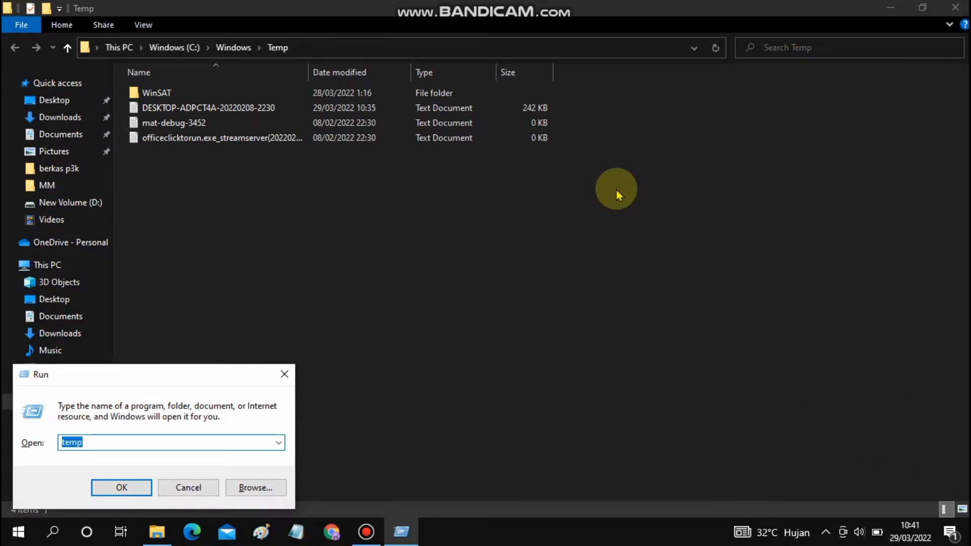
text(%temp%)
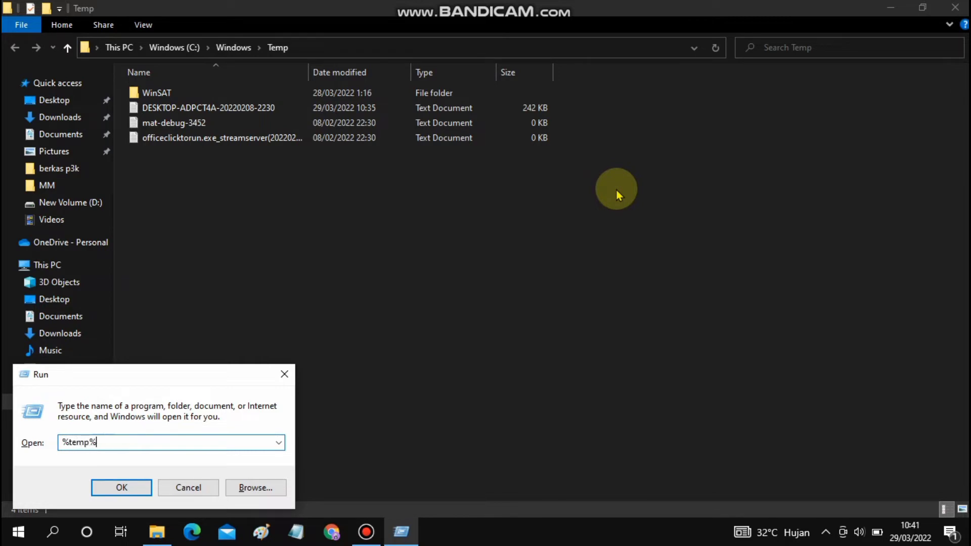
key(Return)
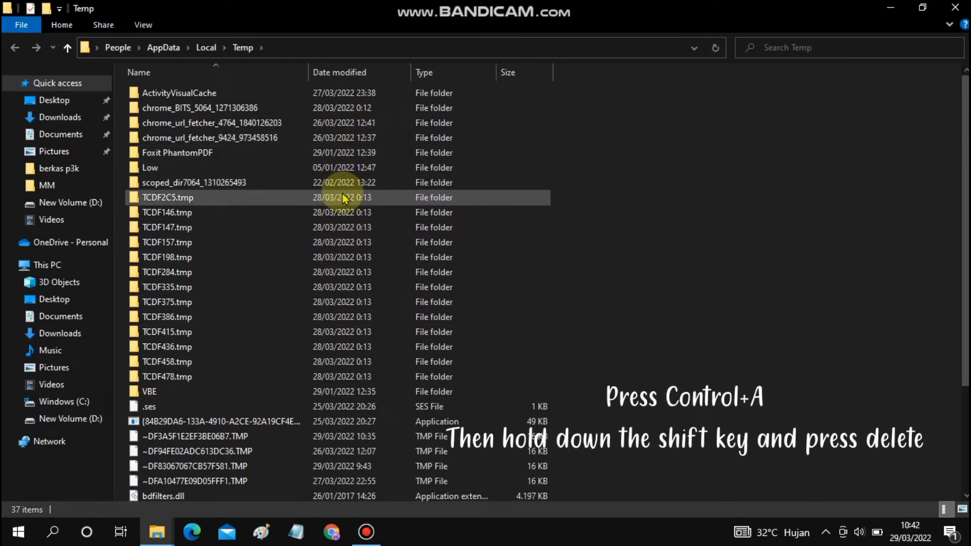
Step: Permanently delete everything in the user's local Temp folder, skipping files in use for all current items
key(ctrl+a)
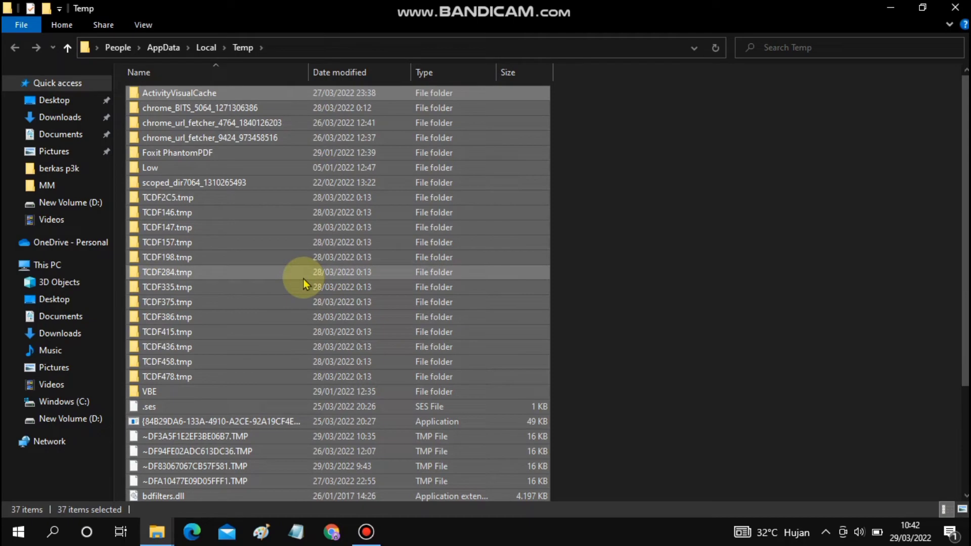
key(shift+Delete)
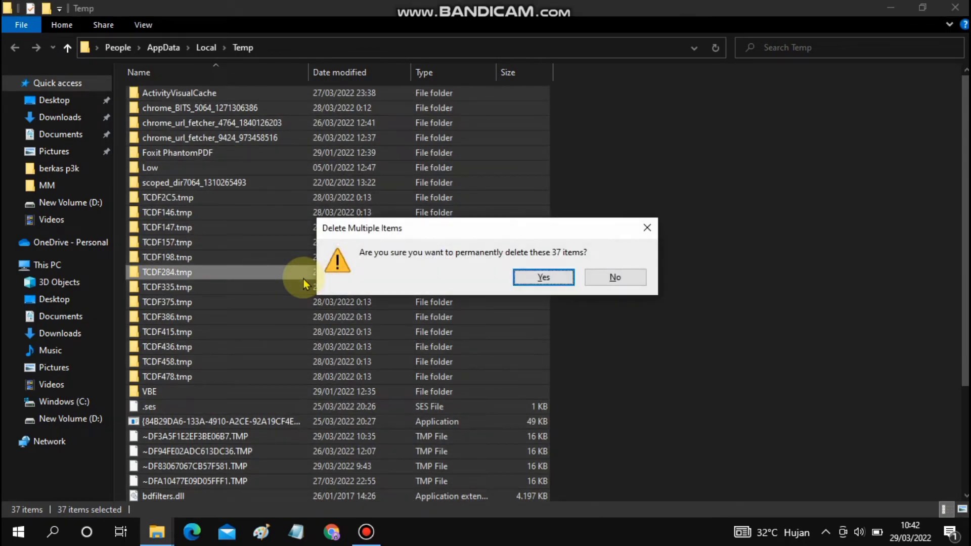
key(Return)
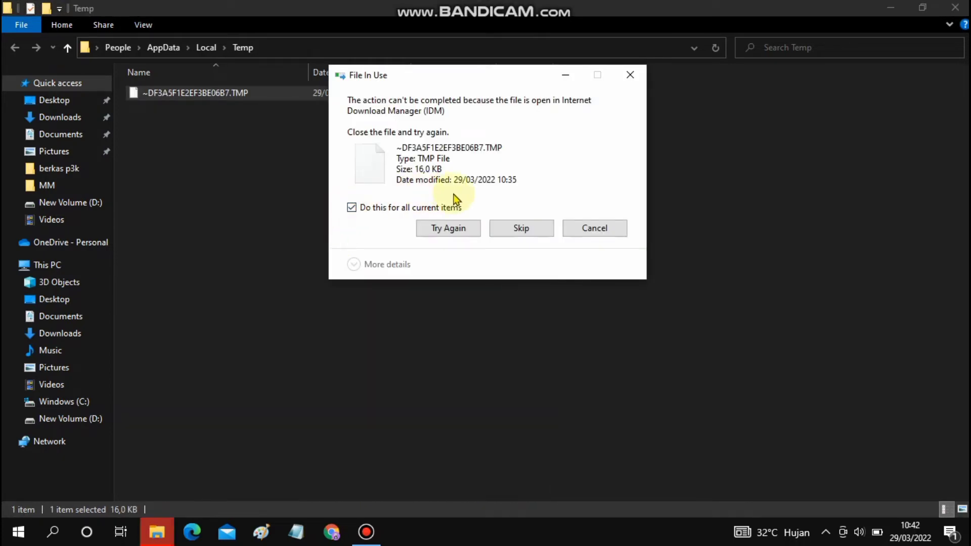
click(511, 230)
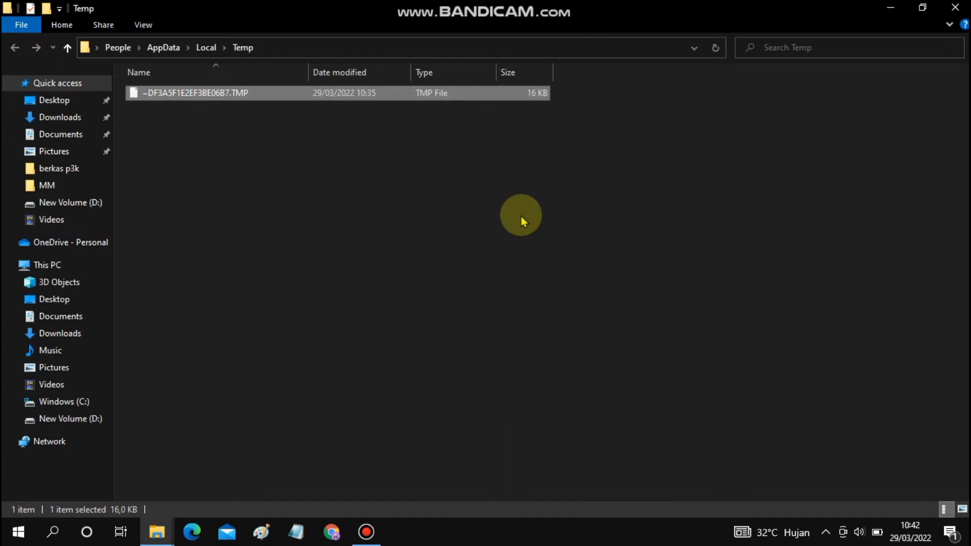
click(517, 301)
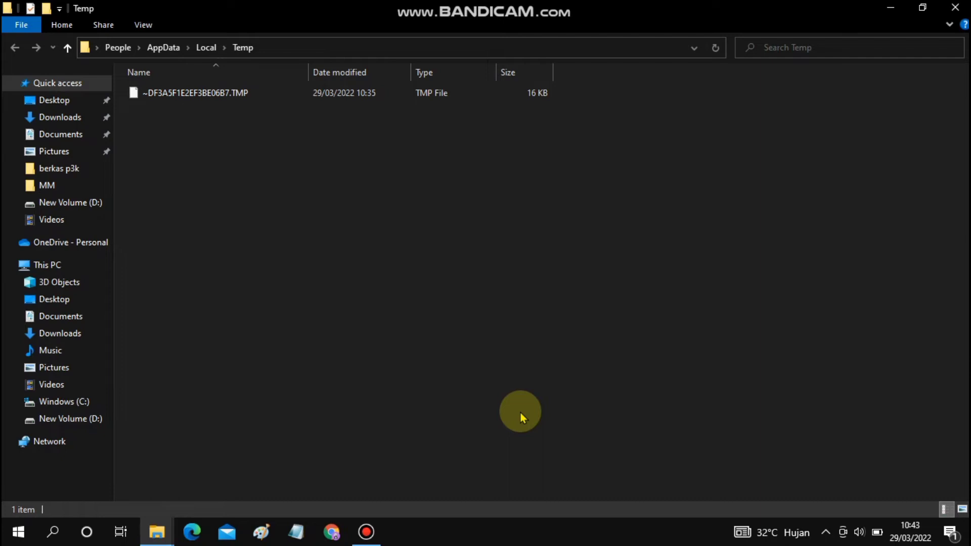
Step: Open the Windows Prefetch folder with the Run command "prefetch" and grant permanent access to it
key(super+r)
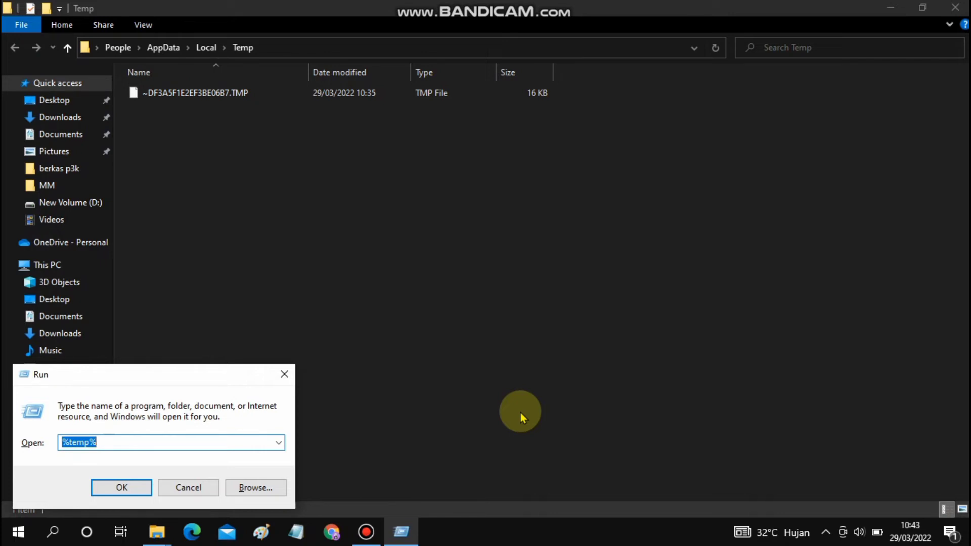
text(pre)
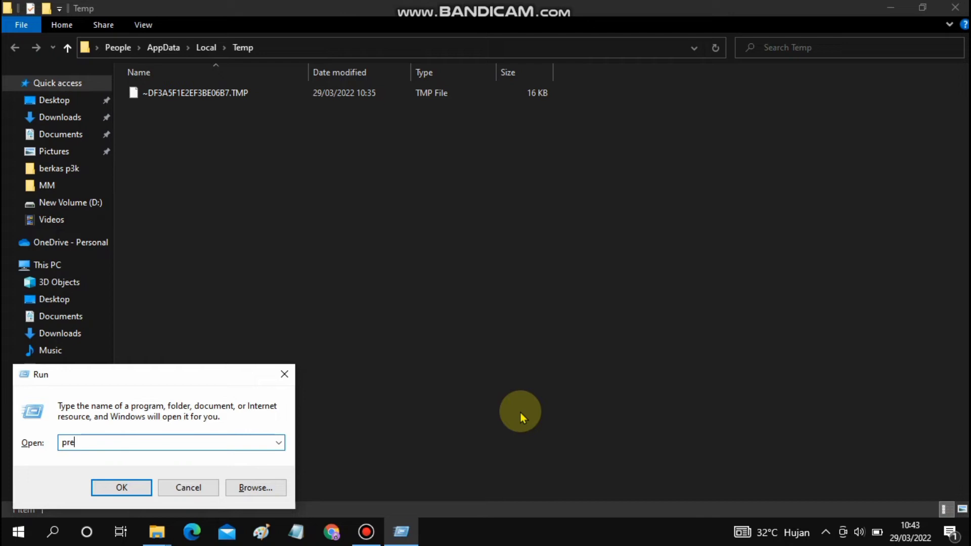
text(fetch)
key(Return)
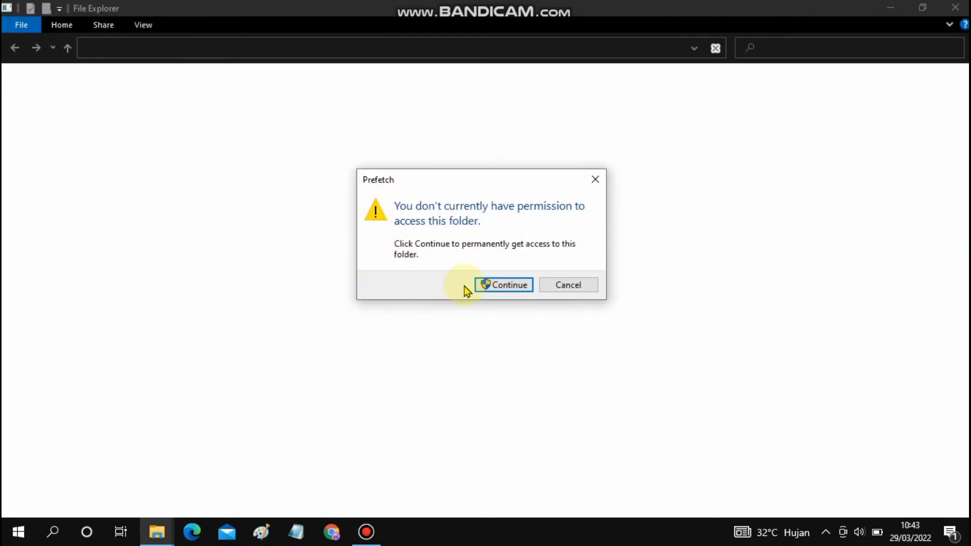
click(493, 286)
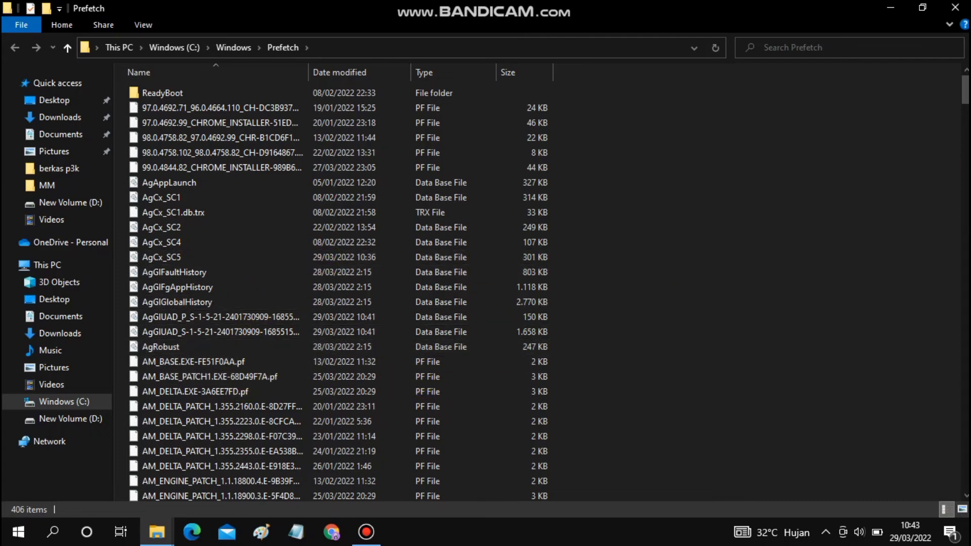
Step: Permanently delete all files and folders in the Prefetch folder, bypassing the Recycle Bin
scroll(819, 97, down, 20)
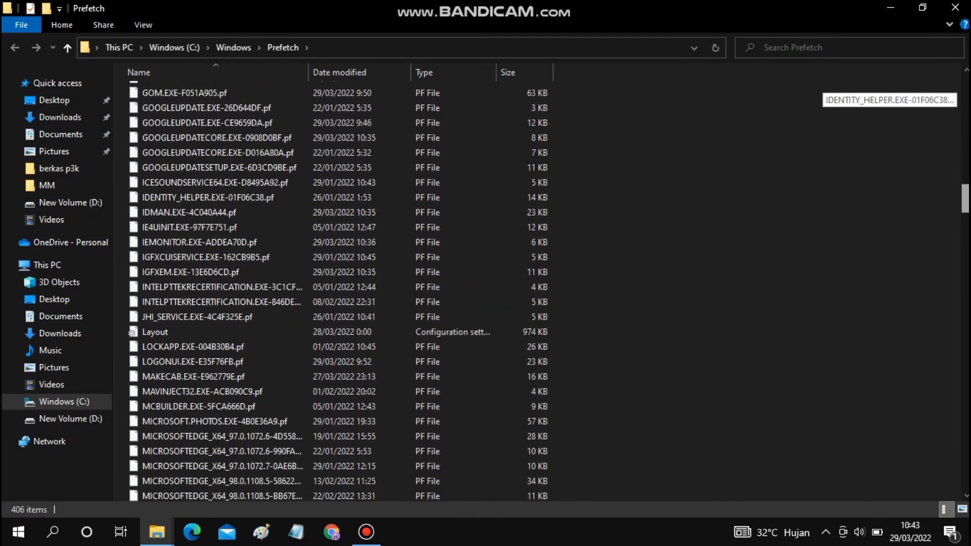
drag(965, 203, 965, 89)
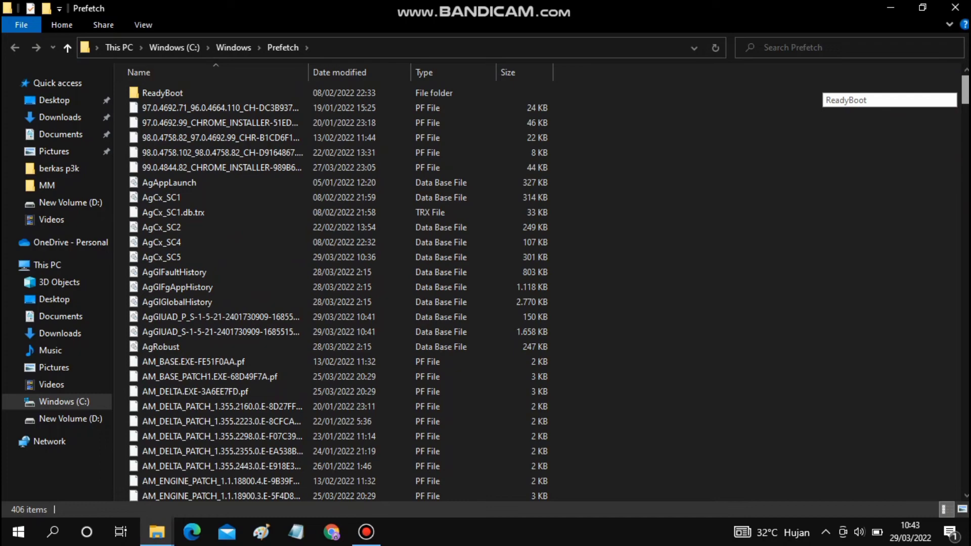
drag(963, 88, 953, 48)
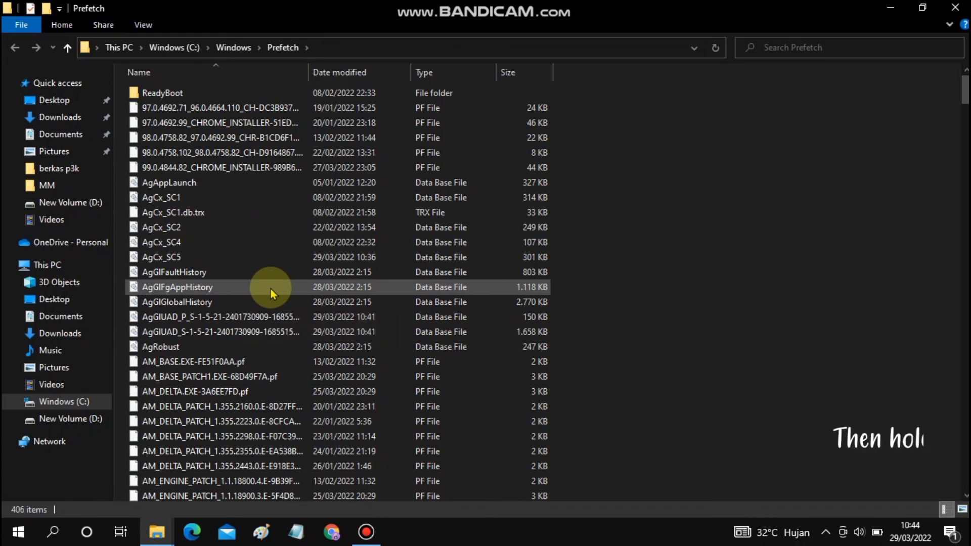
key(ctrl+a)
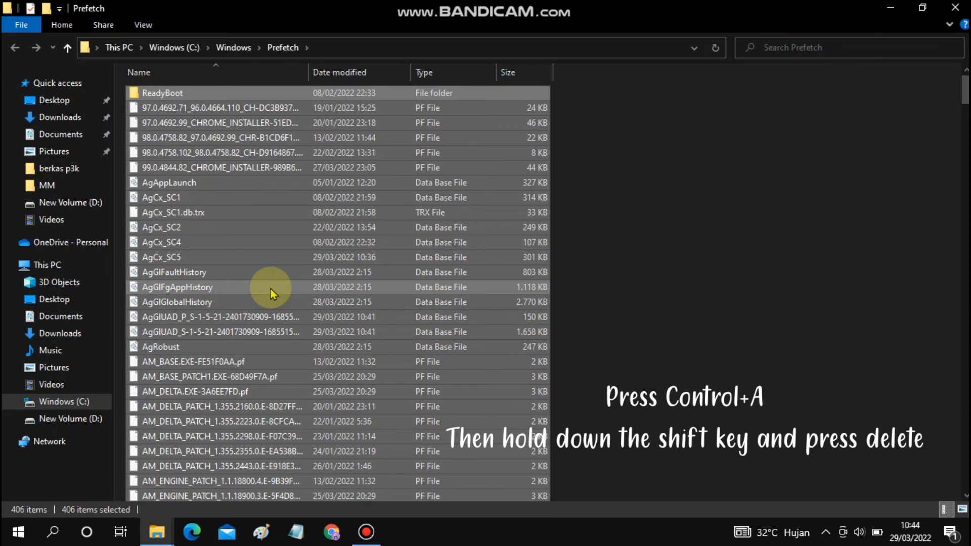
key(shift+Delete)
key(Return)
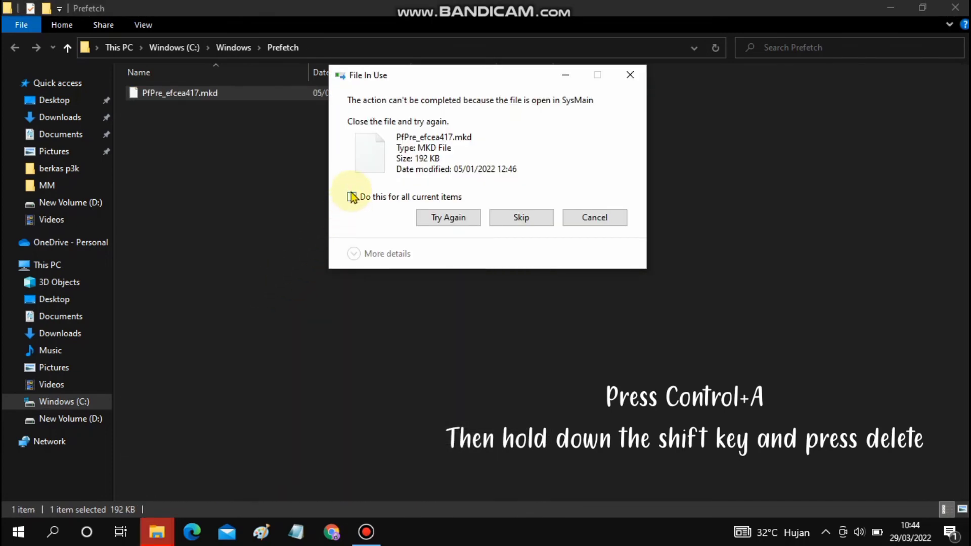
Step: Skip the in-use Prefetch file for all current items and clear the selection
click(351, 198)
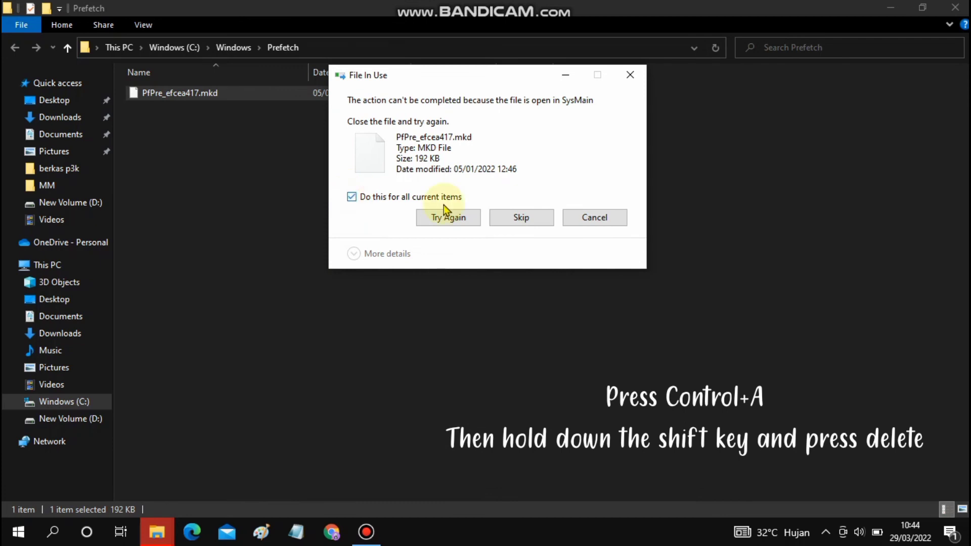
click(519, 218)
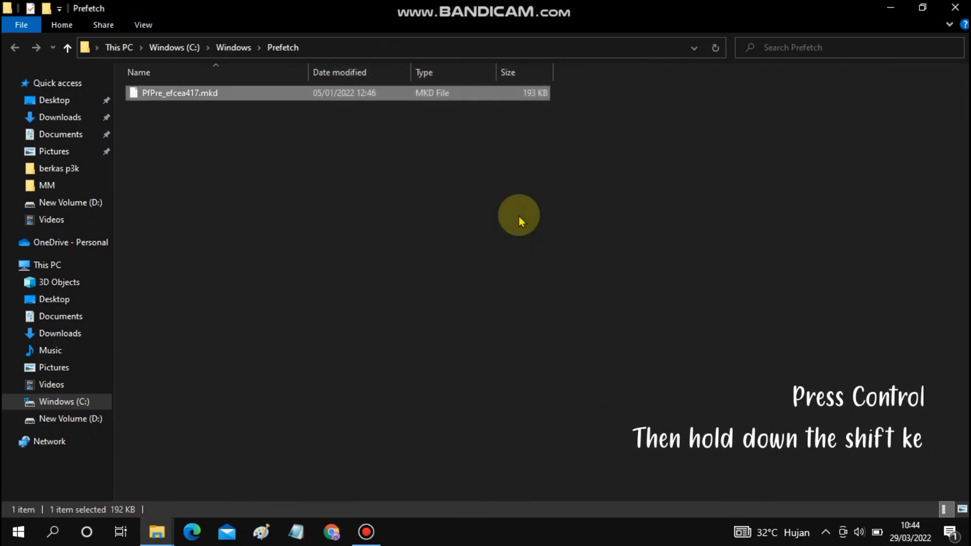
key(ctrl+a)
click(466, 296)
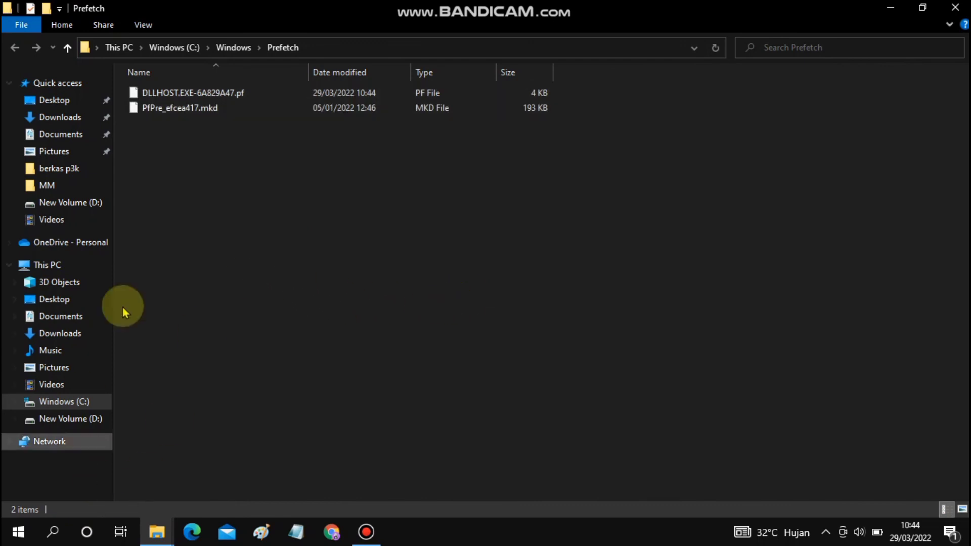
Step: Check the Windows\SoftwareDistribution\Download folder on the C: drive and return to This PC to view the drives
click(72, 402)
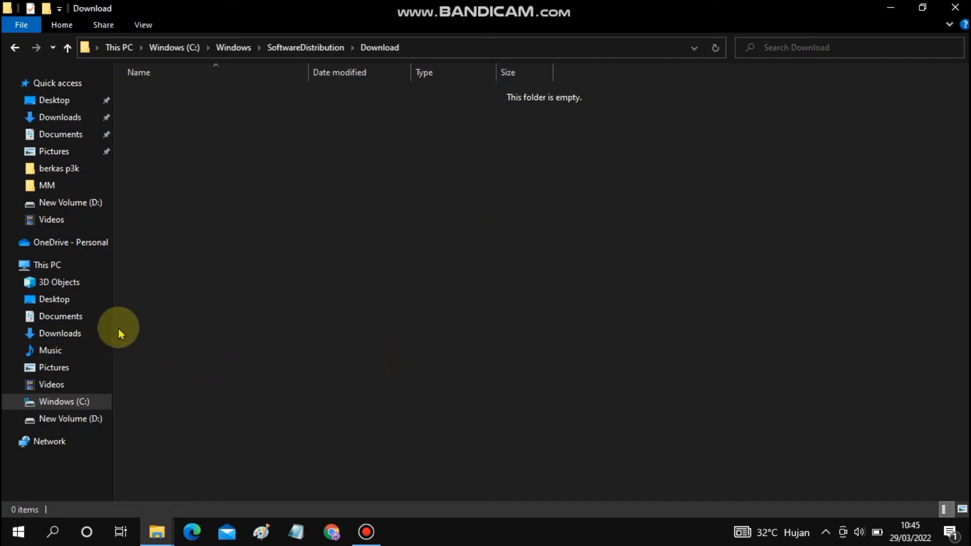
click(65, 266)
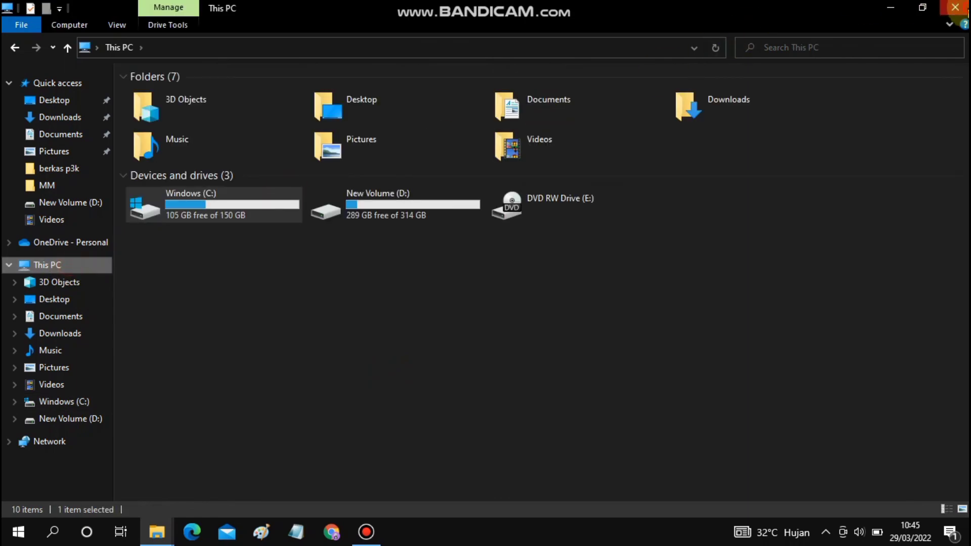
Step: Close the open File Explorer windows and refresh the desktop
click(956, 7)
click(923, 8)
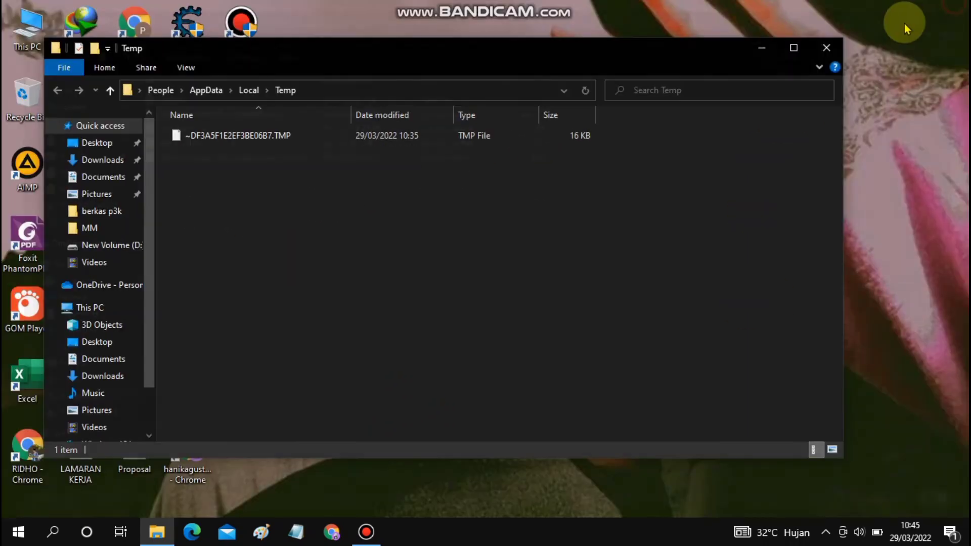
click(826, 48)
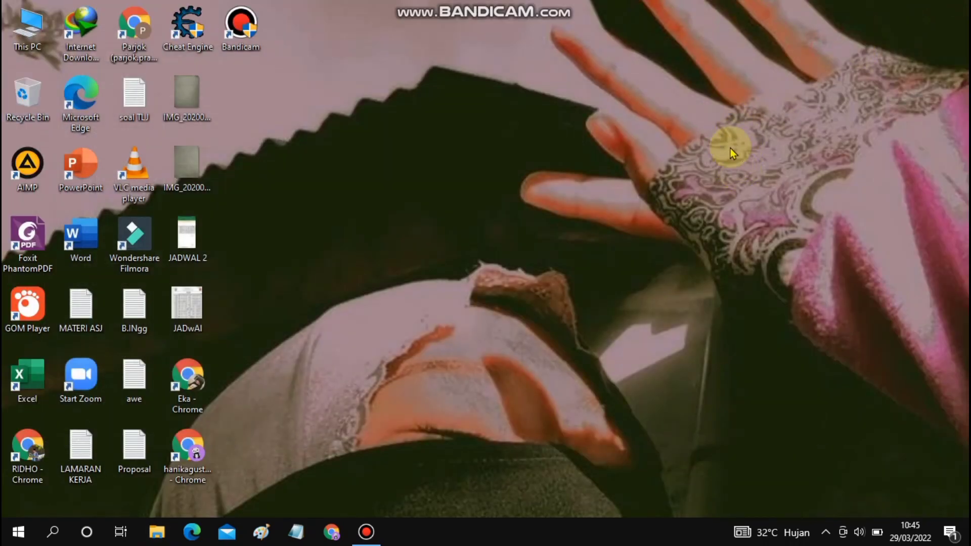
right_click(547, 101)
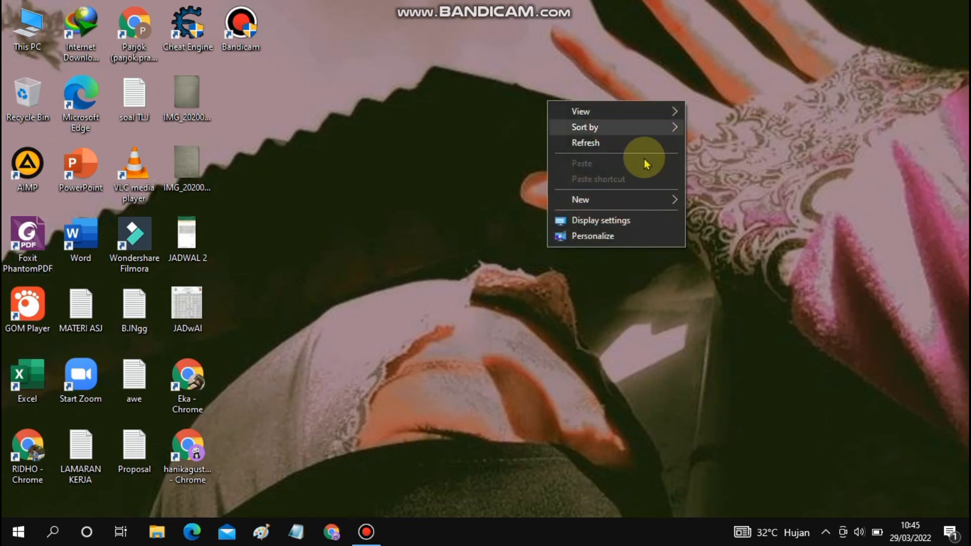
click(639, 144)
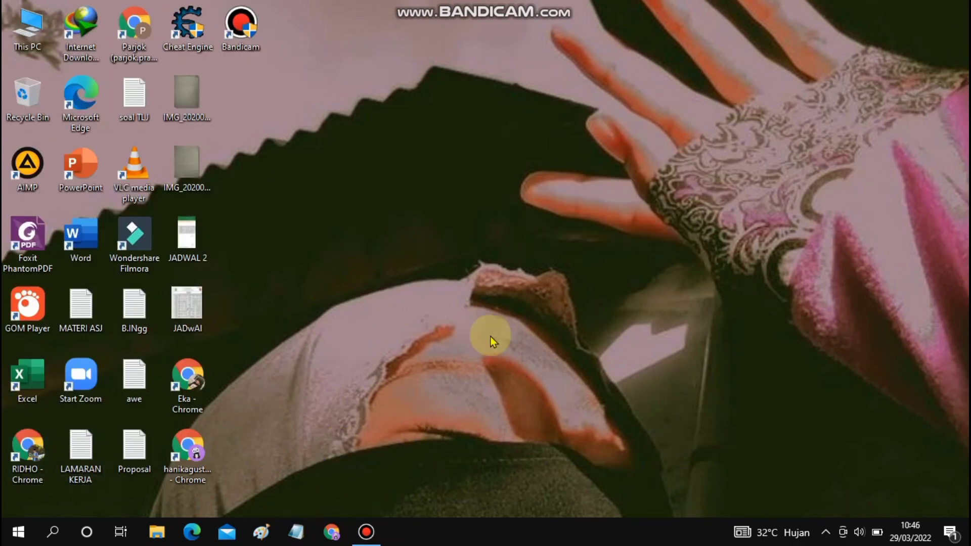
key(super)
key(super)
key(super)
key(super)
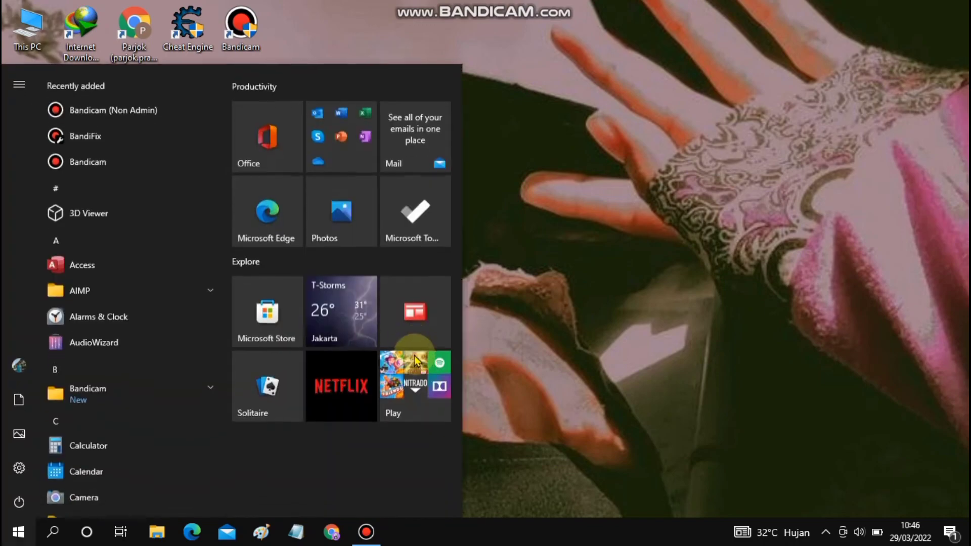
key(super)
key(super)
key(super)
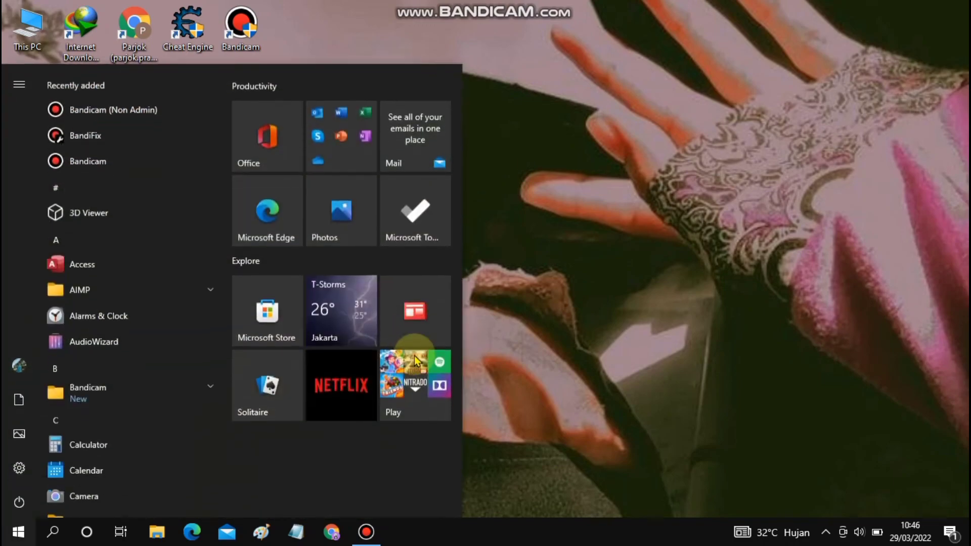